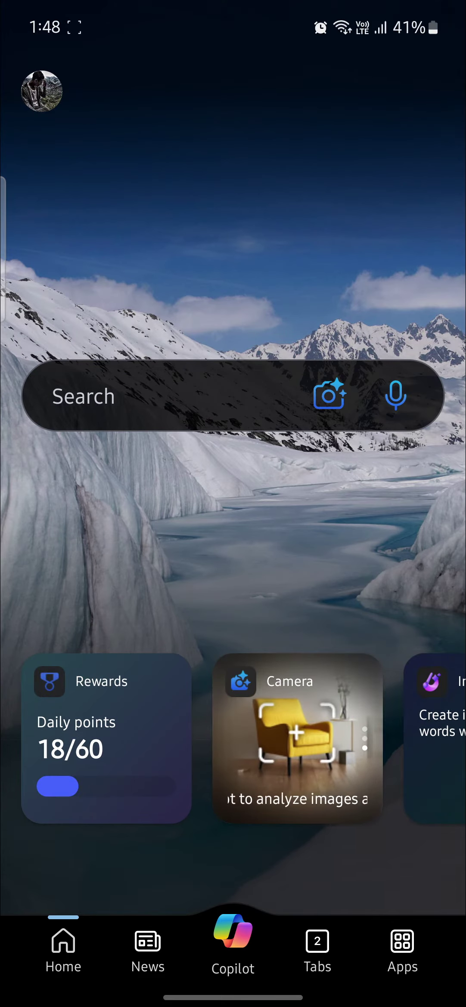
Step: Open Bing's Settings page through the profile avatar menu
click(42, 90)
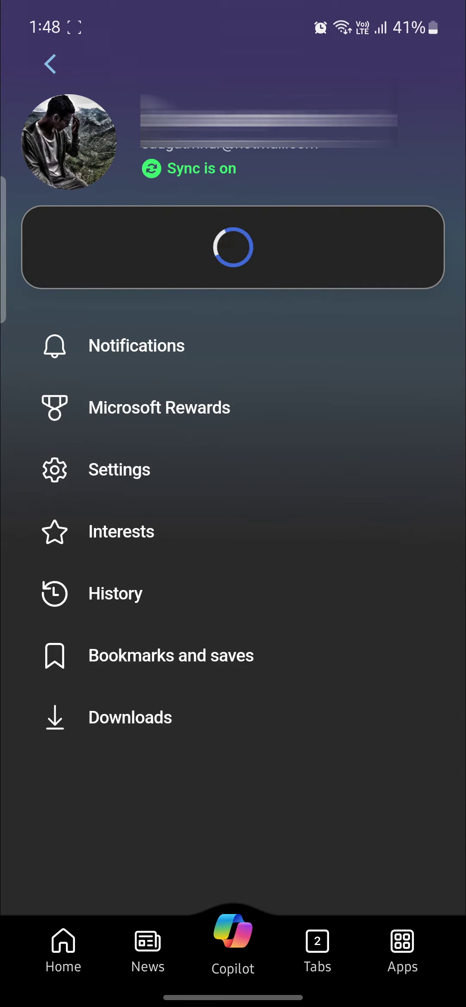
click(178, 476)
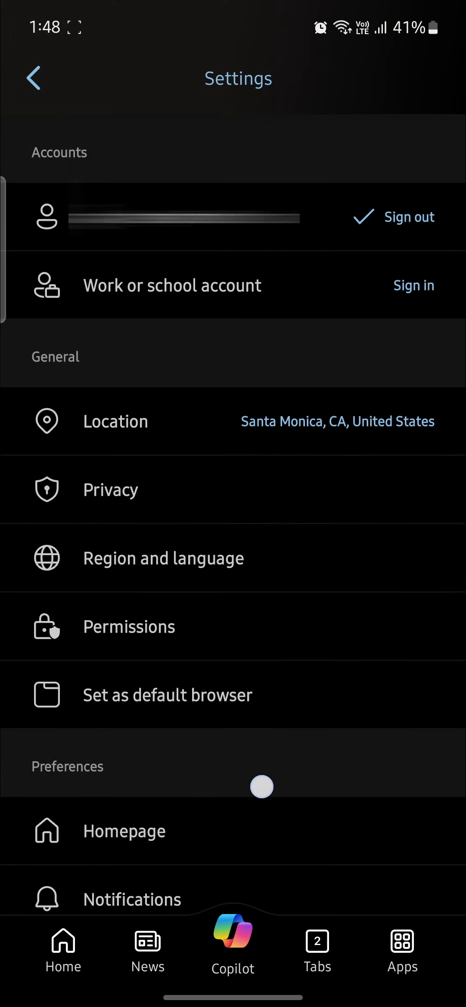
drag(263, 785, 401, 429)
drag(324, 629, 387, 491)
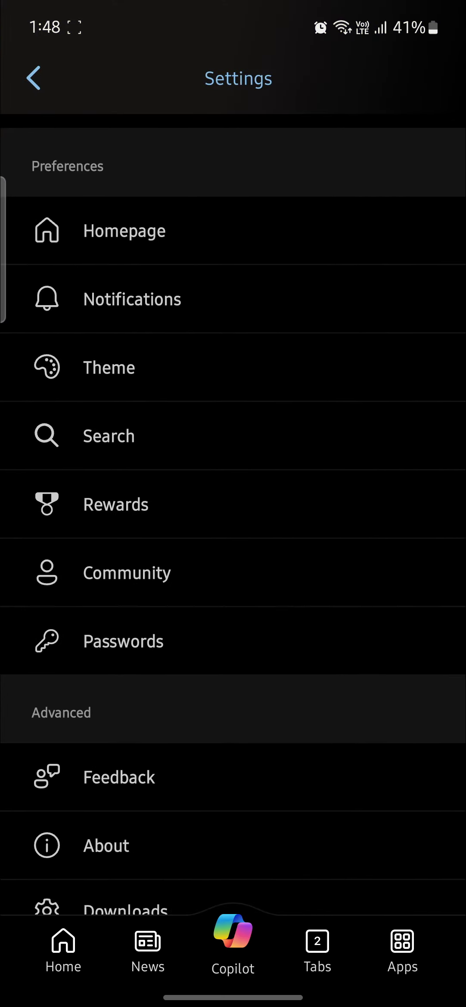
Step: Open the Passwords page from Bing's Settings preferences
click(252, 641)
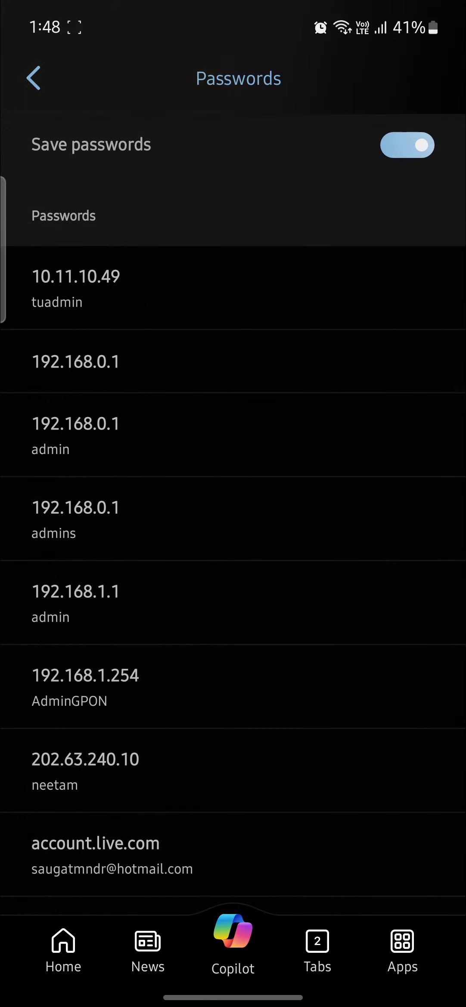
click(351, 601)
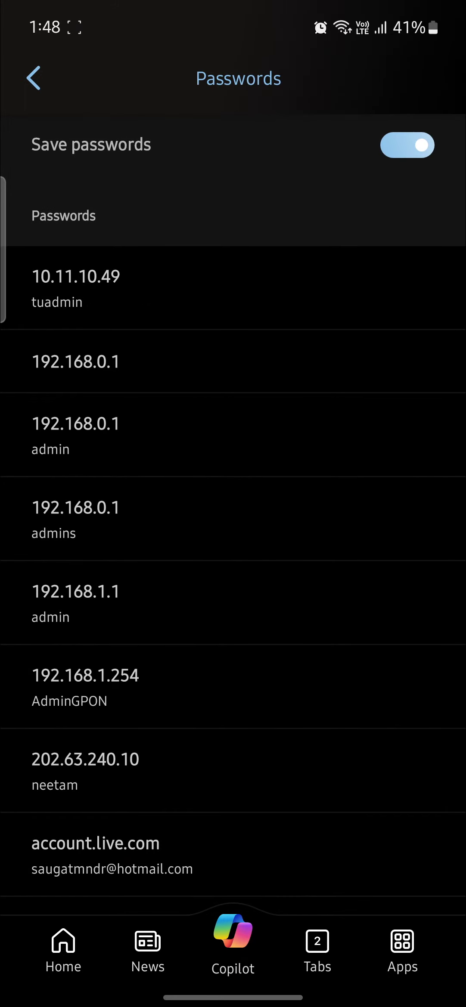
click(124, 265)
Step: Switch Save passwords off and back on, then bring up the Recents overview
click(407, 145)
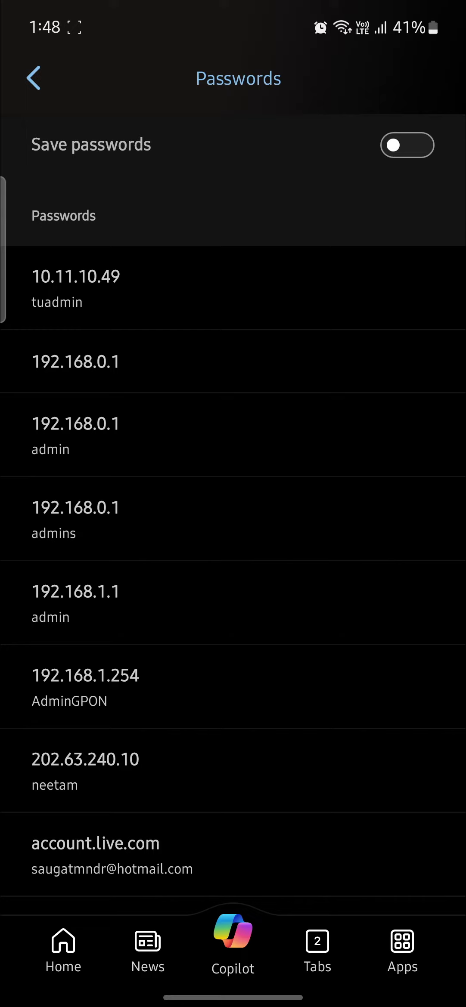
click(407, 145)
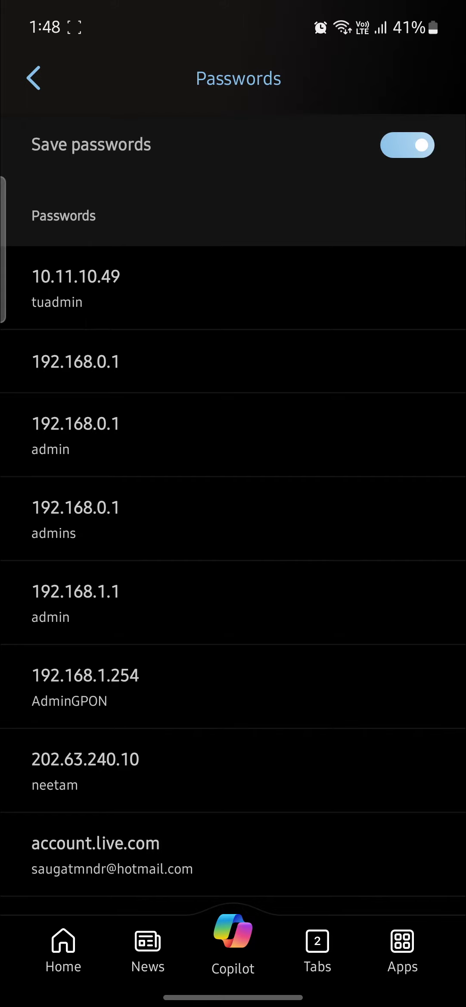
drag(234, 997, 233, 709)
Step: Close all apps in Recents and relaunch Microsoft Bing from the app drawer
click(233, 812)
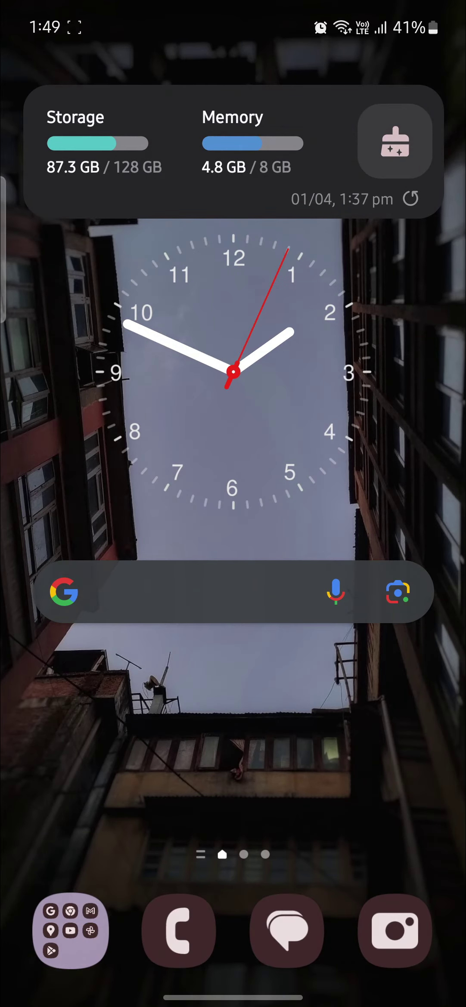
drag(343, 826, 344, 637)
click(146, 346)
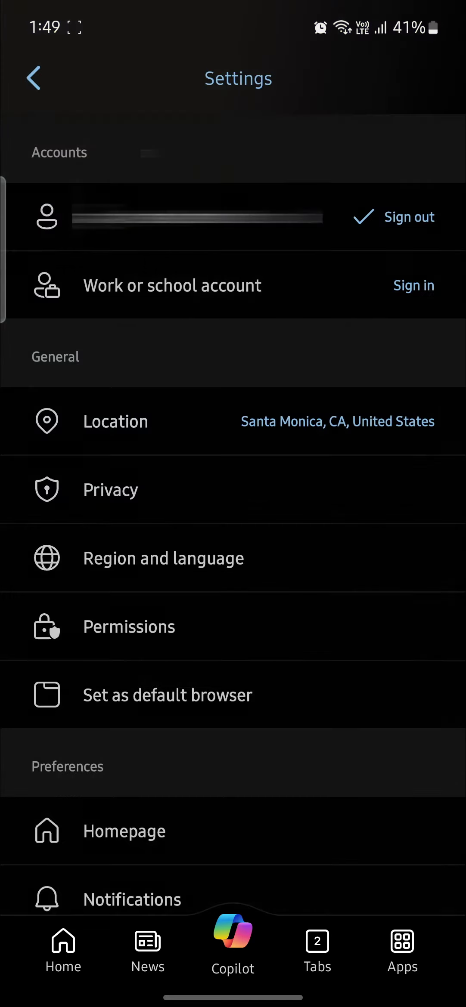
drag(315, 708, 314, 472)
drag(316, 747, 317, 581)
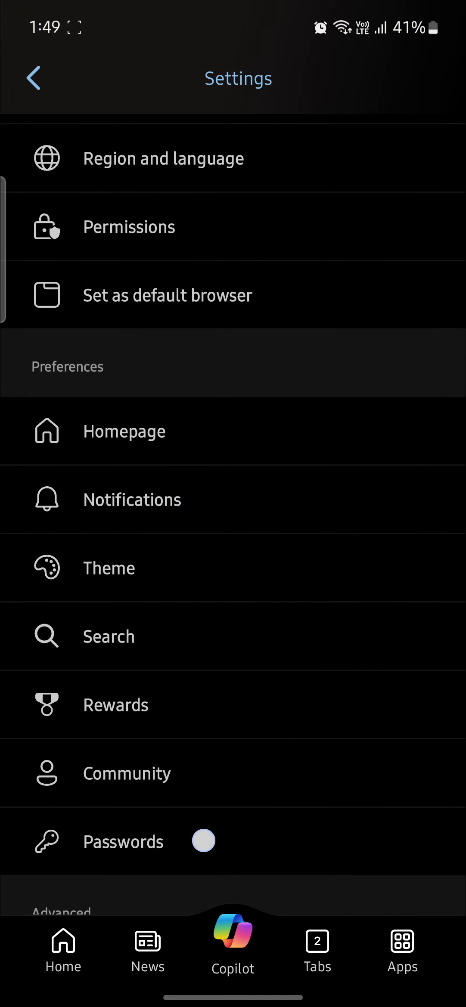
Step: Open Passwords and toggle Save passwords until it ends up switched off
click(203, 841)
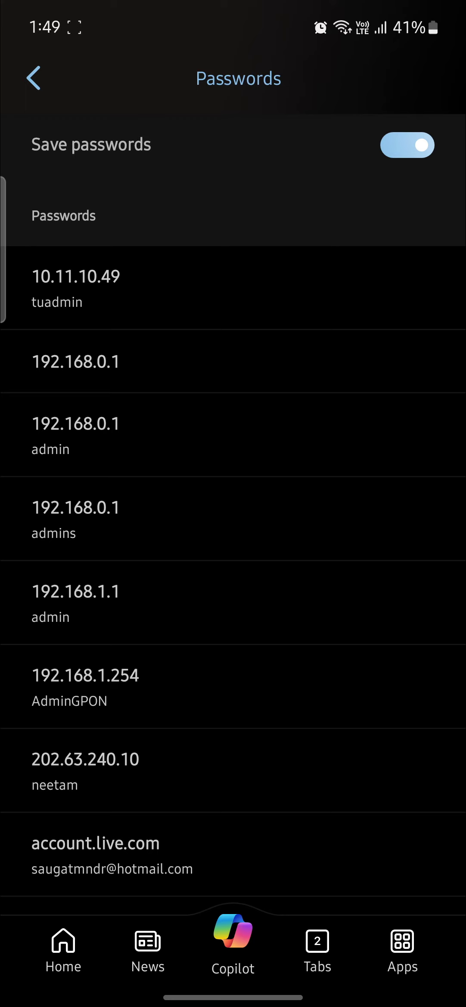
click(407, 145)
click(407, 145)
click(407, 145)
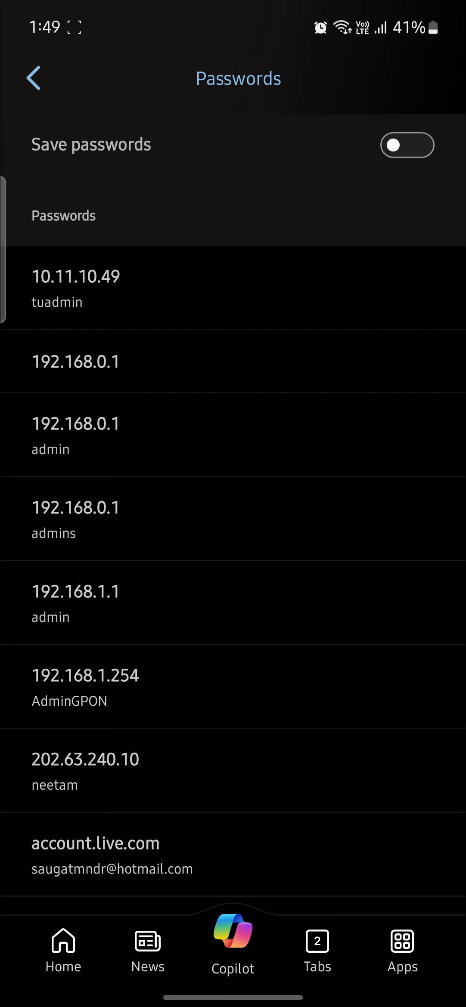
Step: Leave Bing for the Android home screen, with password saving still off
drag(233, 998, 233, 708)
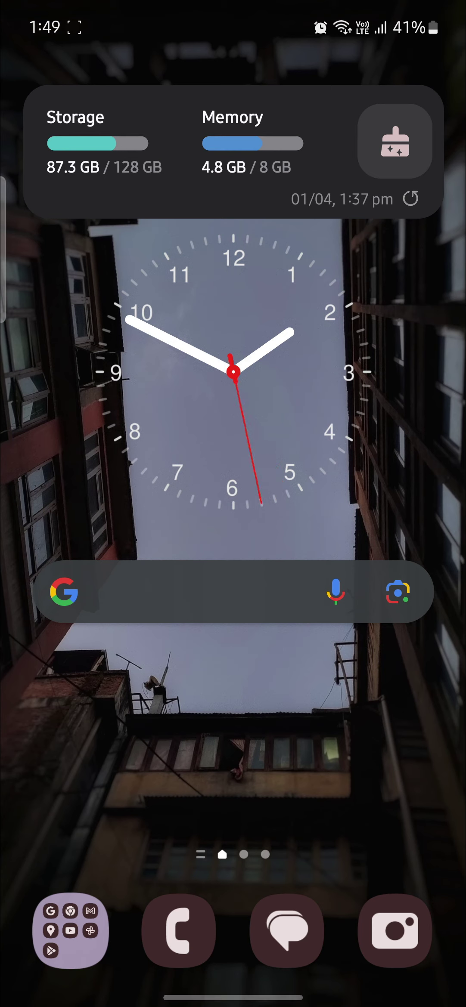